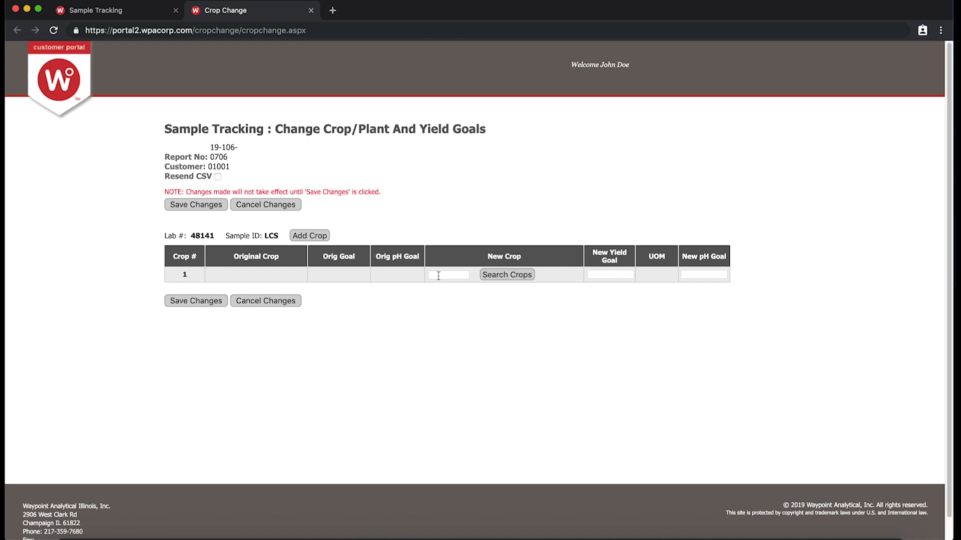
# Step: Select Corn (crop code 0010) from the crop search as the new crop and apply the crop code to all the same crops
pyautogui.click(501, 276)
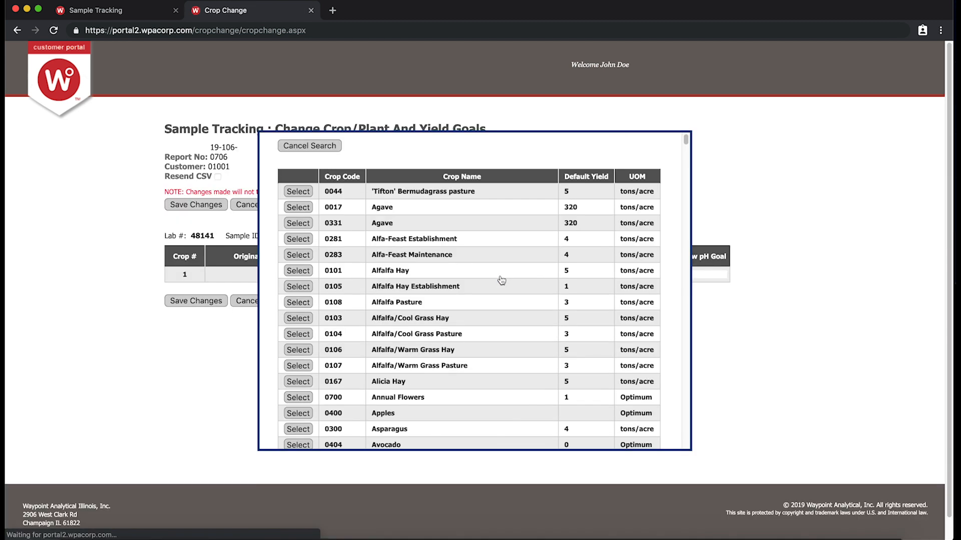
pyautogui.scroll(-1, 480, 272)
pyautogui.scroll(-12, 475, 270)
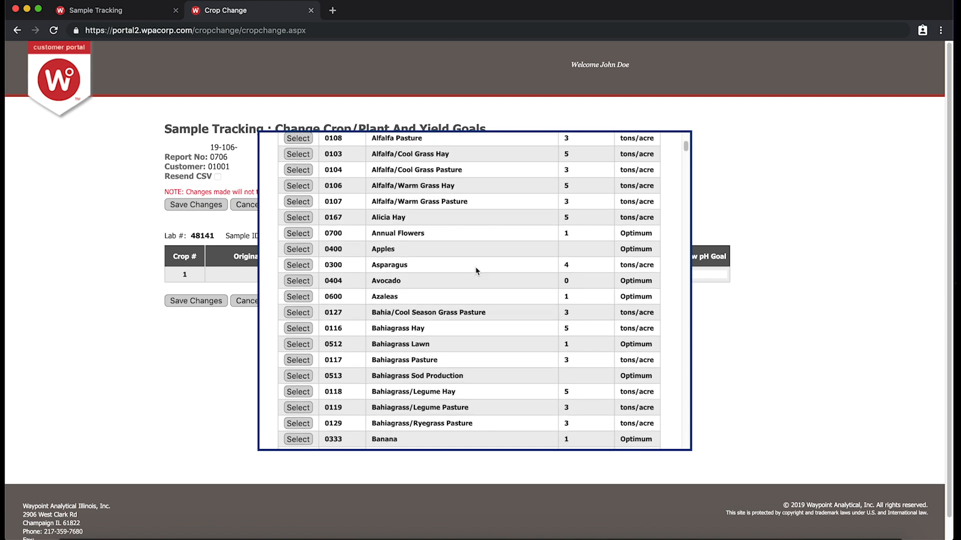
pyautogui.scroll(-10, 476, 274)
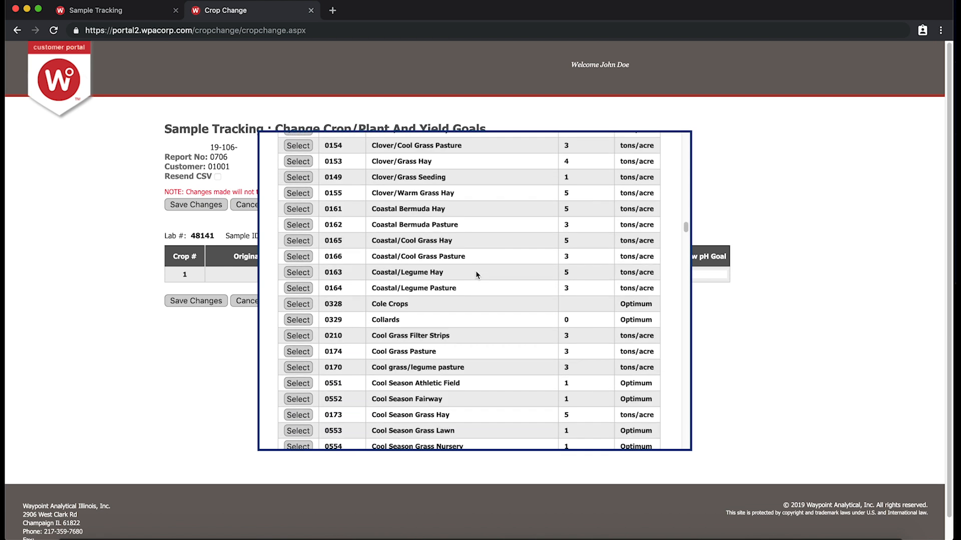
pyautogui.scroll(-15, 476, 275)
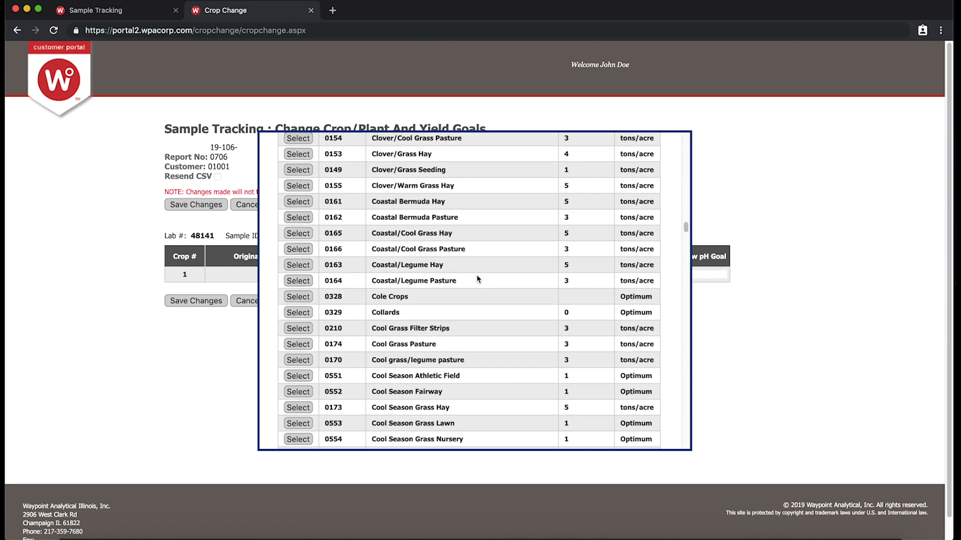
pyautogui.scroll(-5, 476, 276)
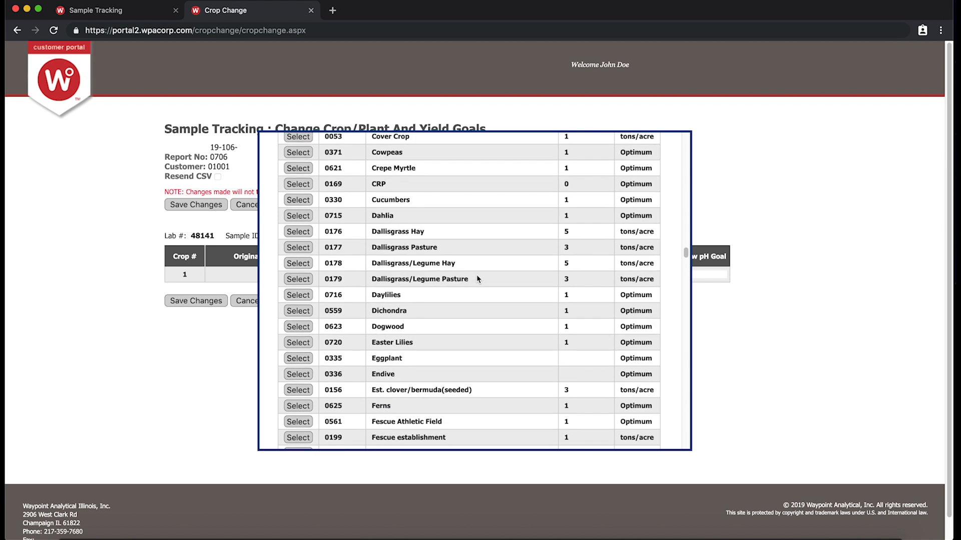
pyautogui.scroll(3, 476, 278)
pyautogui.scroll(1, 478, 280)
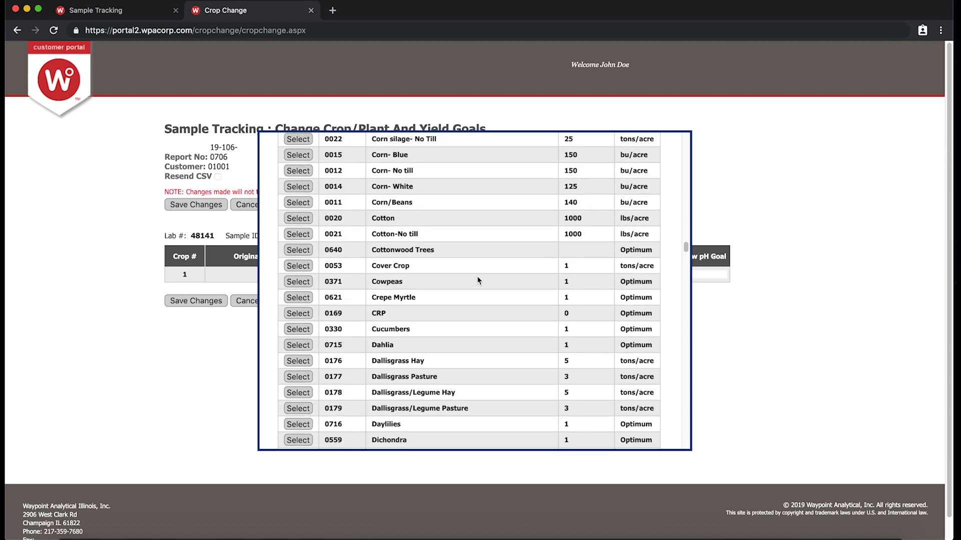
pyautogui.scroll(3, 478, 280)
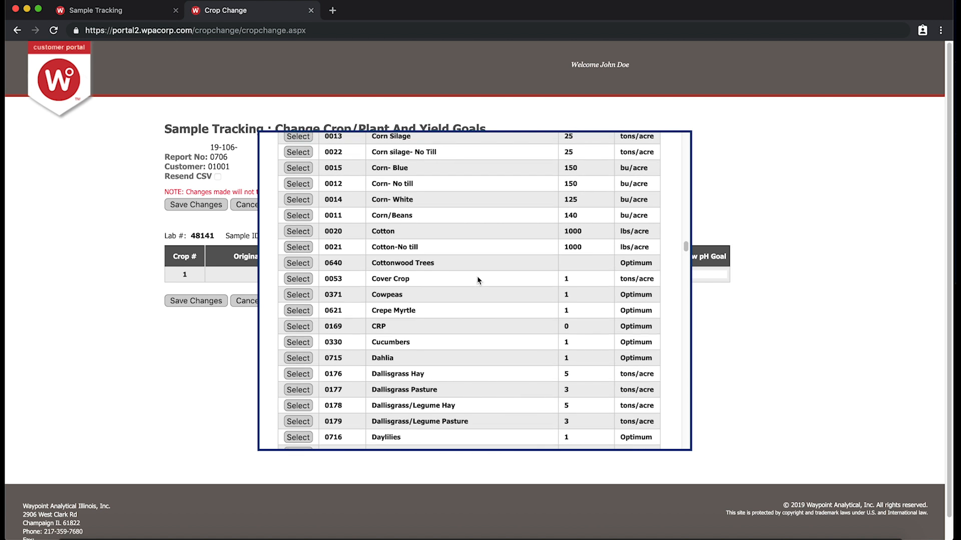
pyautogui.scroll(1, 479, 281)
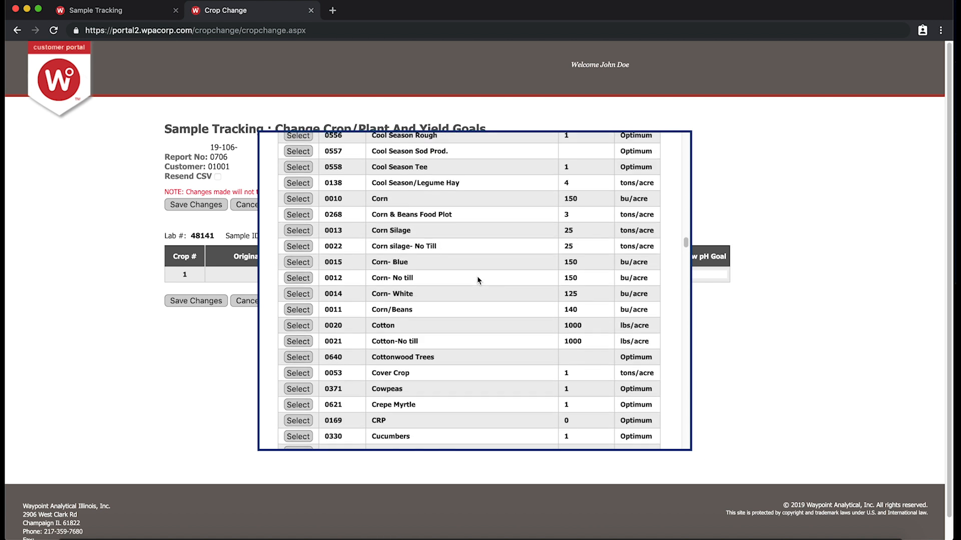
pyautogui.click(299, 199)
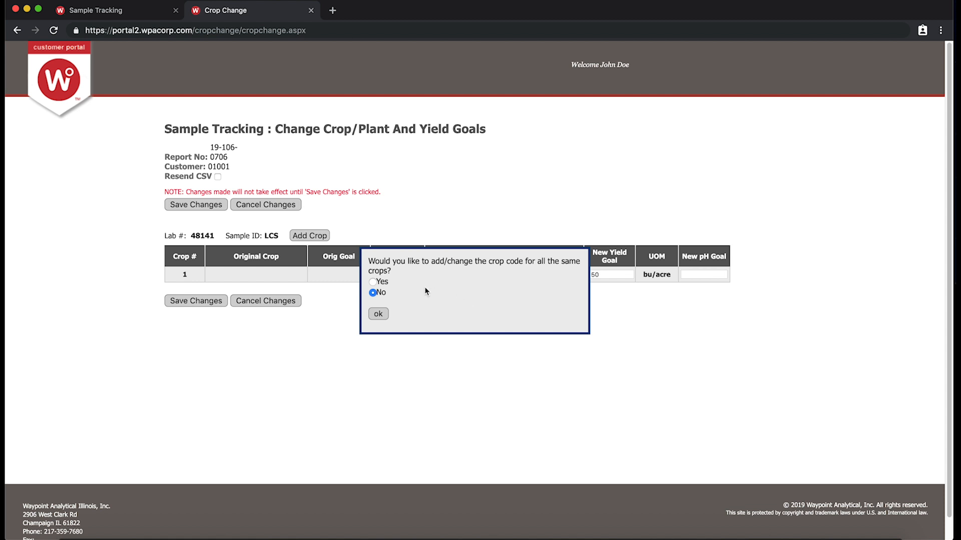
pyautogui.click(373, 283)
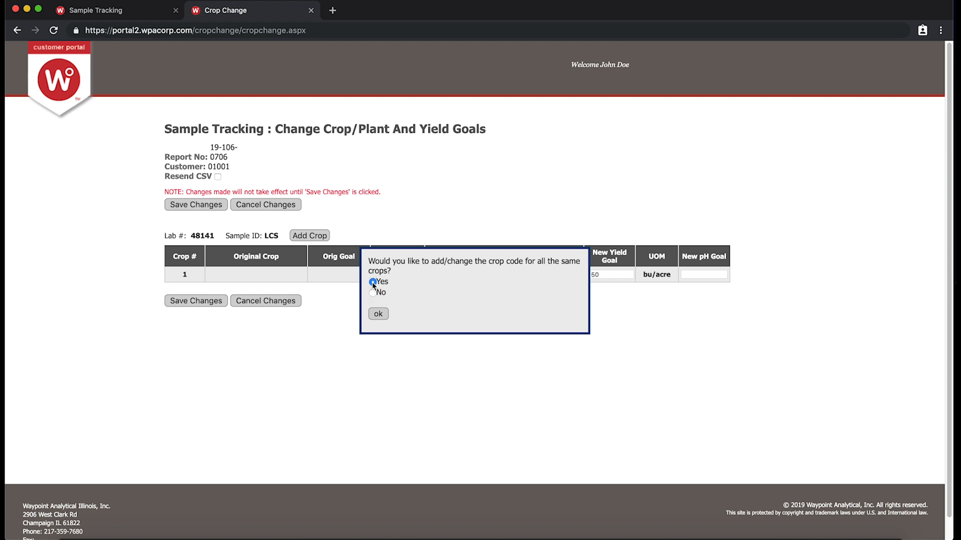
pyautogui.click(378, 314)
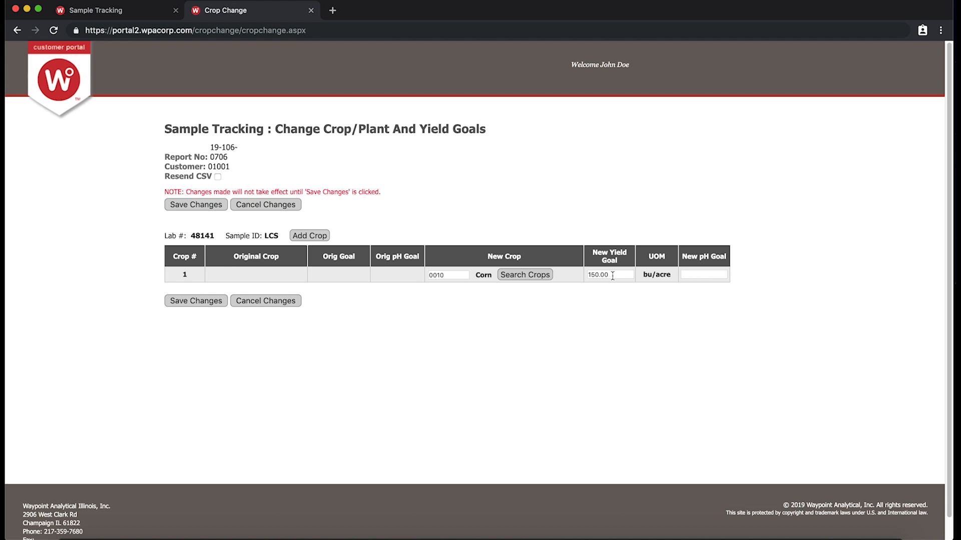
# Step: Set the new yield goal for Corn to 200 and apply it to all the same crops
pyautogui.moveTo(613, 276); pyautogui.dragTo(566, 276)
pyautogui.press('BackSpace')
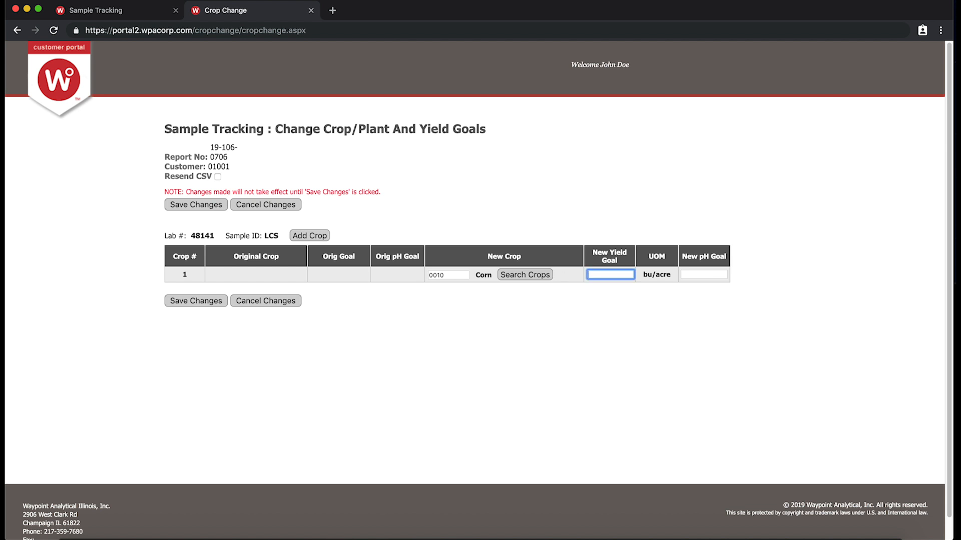
pyautogui.write('200')
pyautogui.click(98, 252)
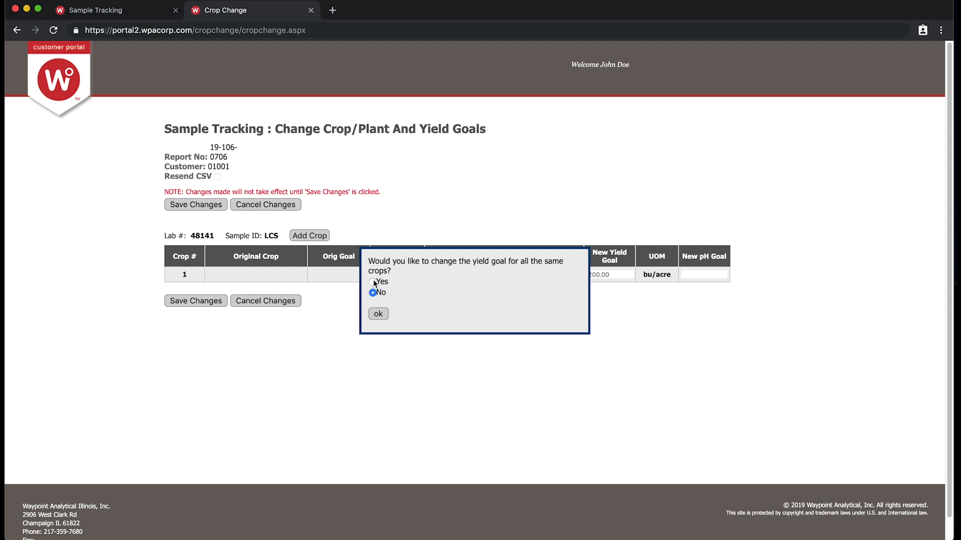
pyautogui.click(373, 281)
pyautogui.click(379, 314)
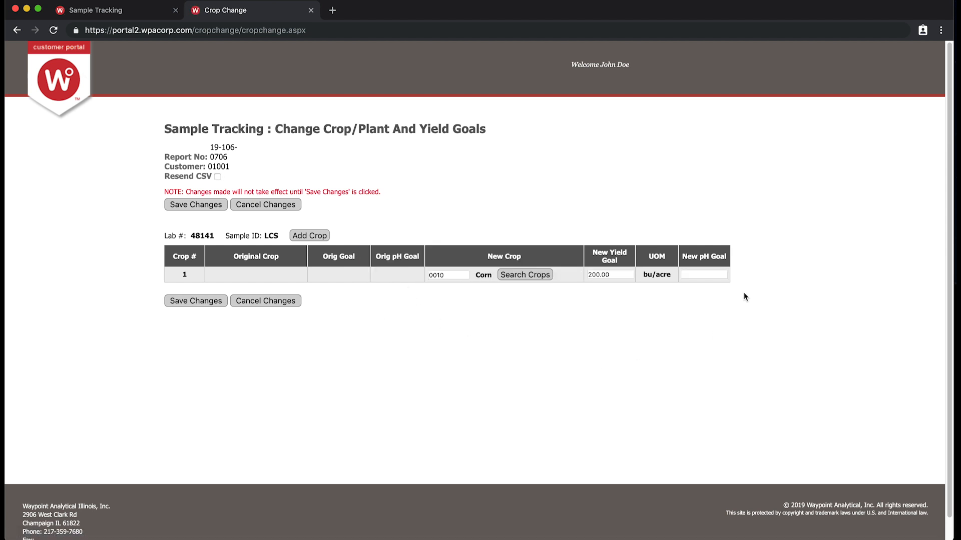
# Step: Set the new pH goal to 7.0 for all the same crops and save the crop changes
pyautogui.click(709, 275)
pyautogui.write('7.0')
pyautogui.press('Tab')
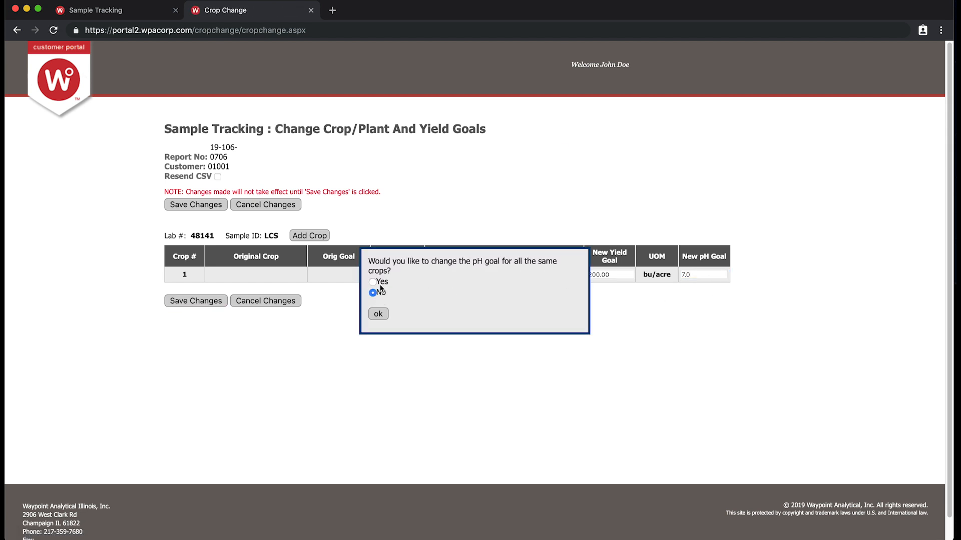
pyautogui.click(373, 283)
pyautogui.click(378, 315)
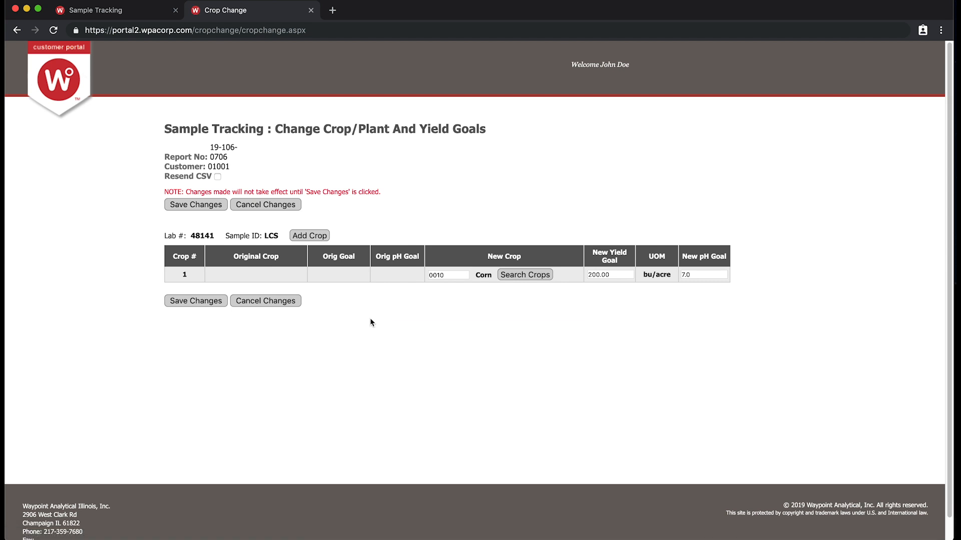
pyautogui.click(195, 303)
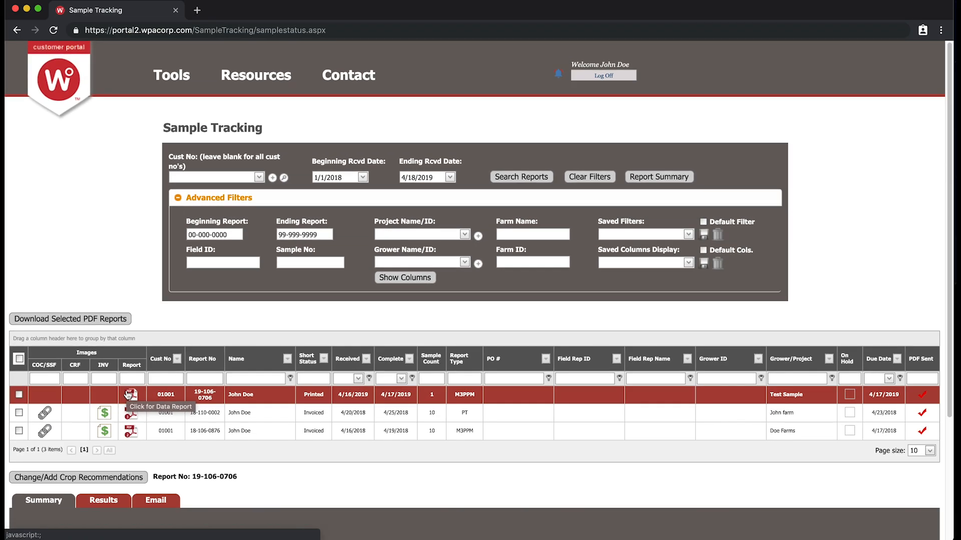
# Step: View the data report for the Test Sample row, and reopen that report's crop recommendations for editing
pyautogui.click(128, 396)
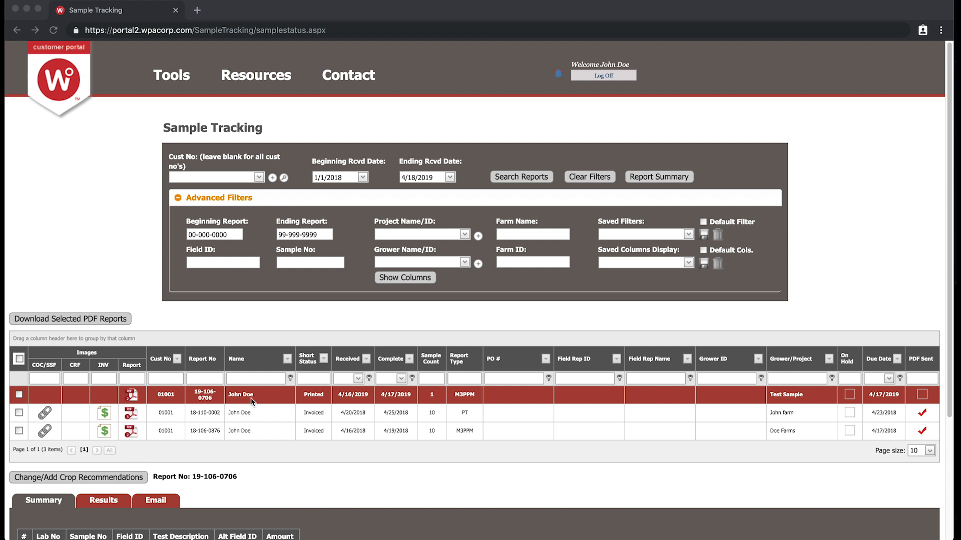
pyautogui.click(119, 482)
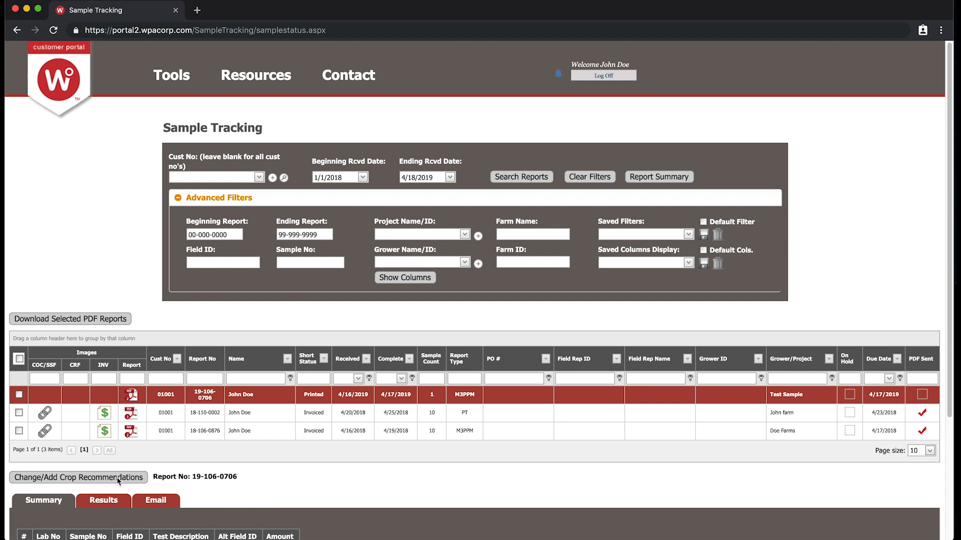
pyautogui.click(118, 482)
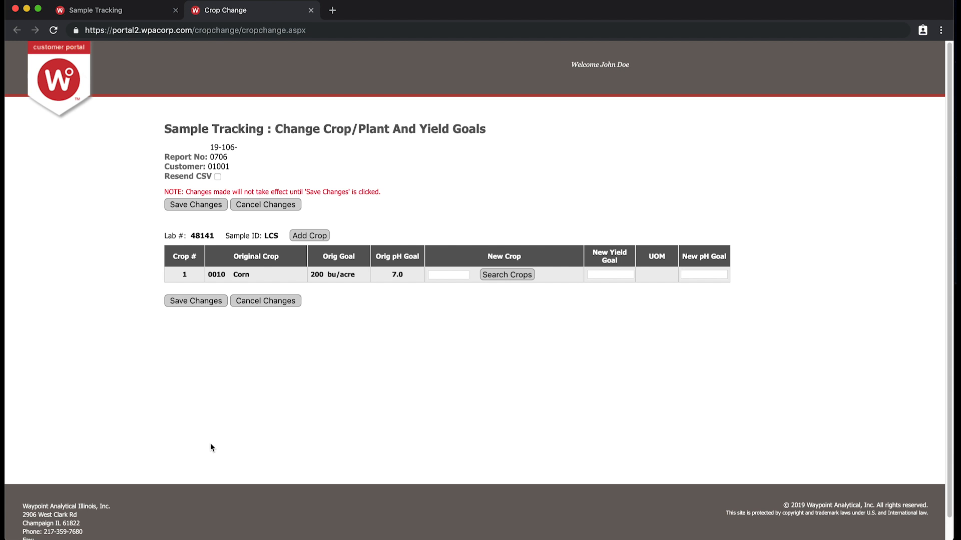
pyautogui.click(446, 275)
pyautogui.click(492, 276)
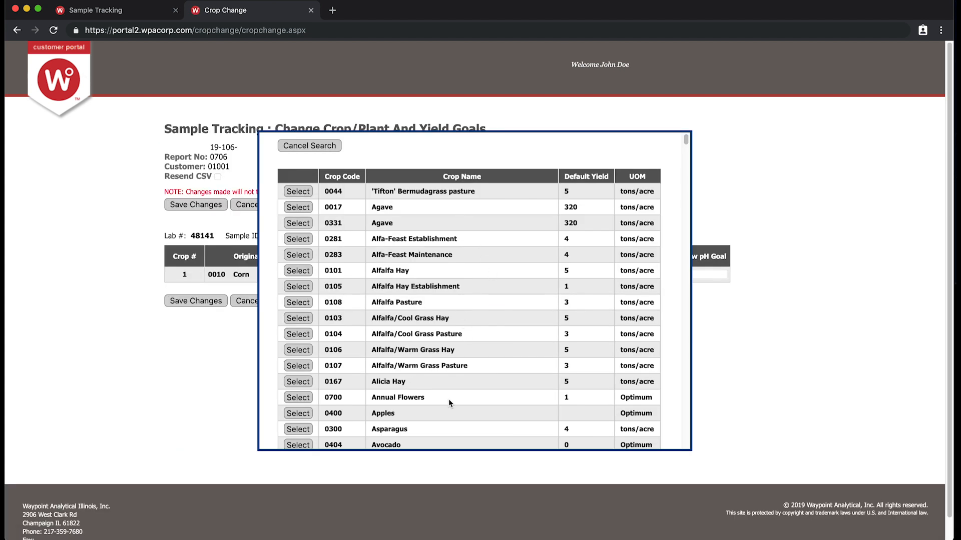
pyautogui.click(304, 148)
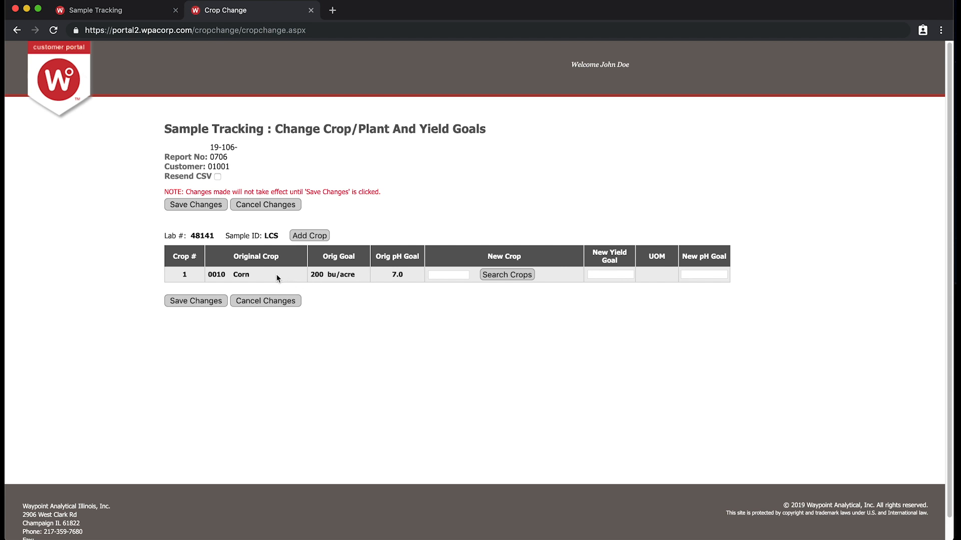
# Step: Set the new yield goal of the existing Corn crop to 250 and apply it to all the same crops
pyautogui.click(600, 275)
pyautogui.write('250')
pyautogui.press('Tab')
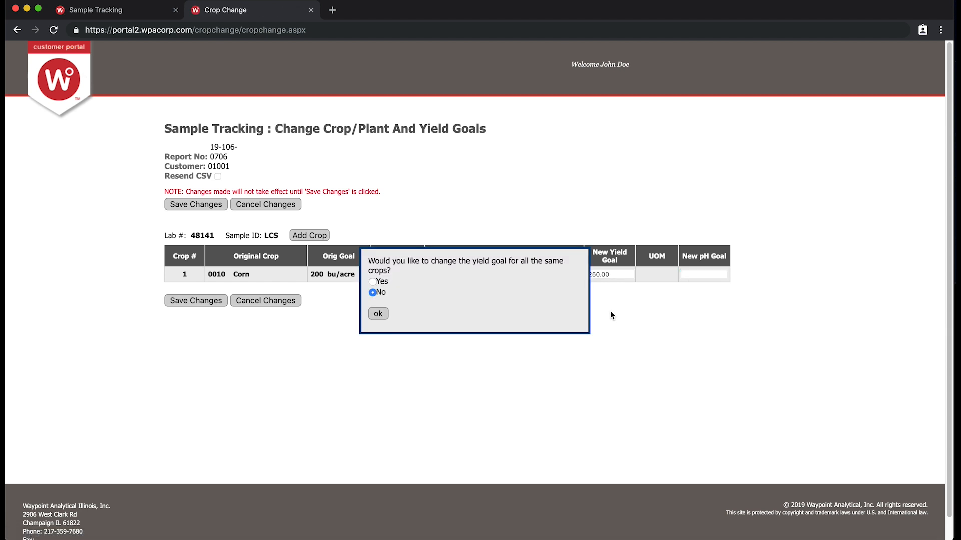
pyautogui.click(373, 282)
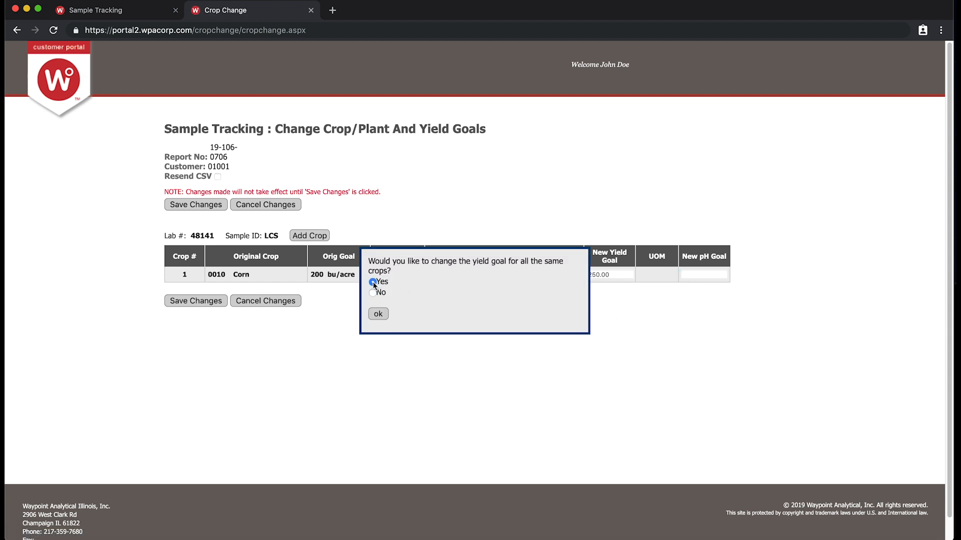
pyautogui.click(378, 315)
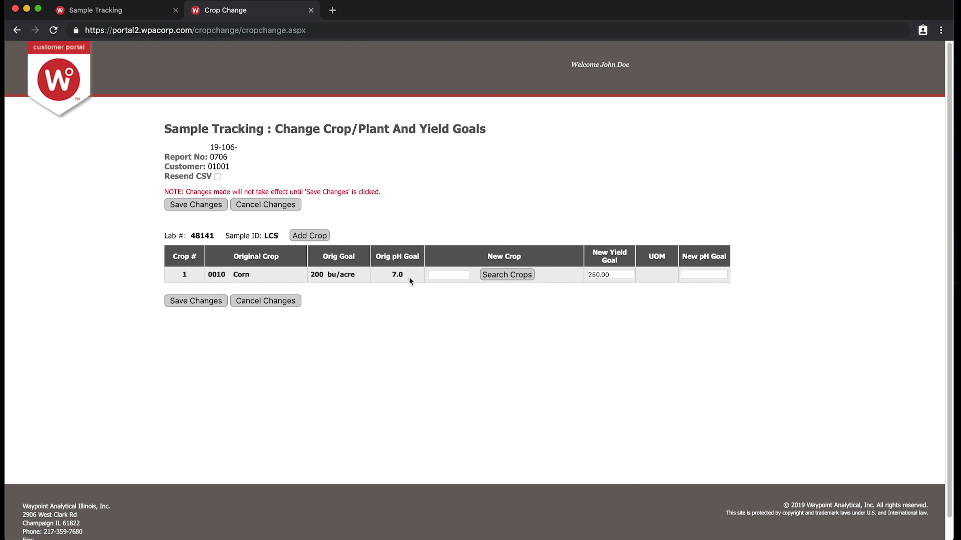
# Step: Set the new pH goal to 6.8 for all the same crops and save the crop changes
pyautogui.click(692, 275)
pyautogui.write('6.8')
pyautogui.press('Tab')
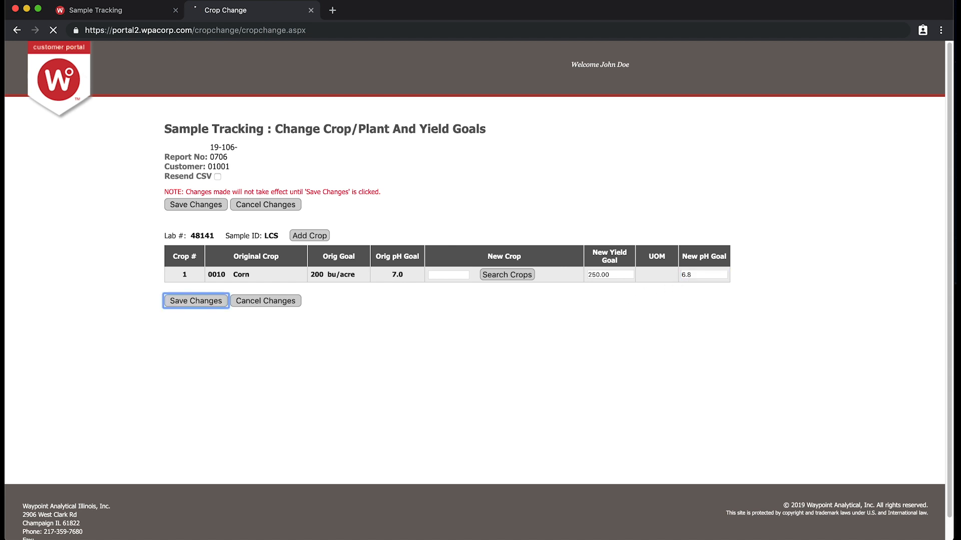
pyautogui.press('Return')
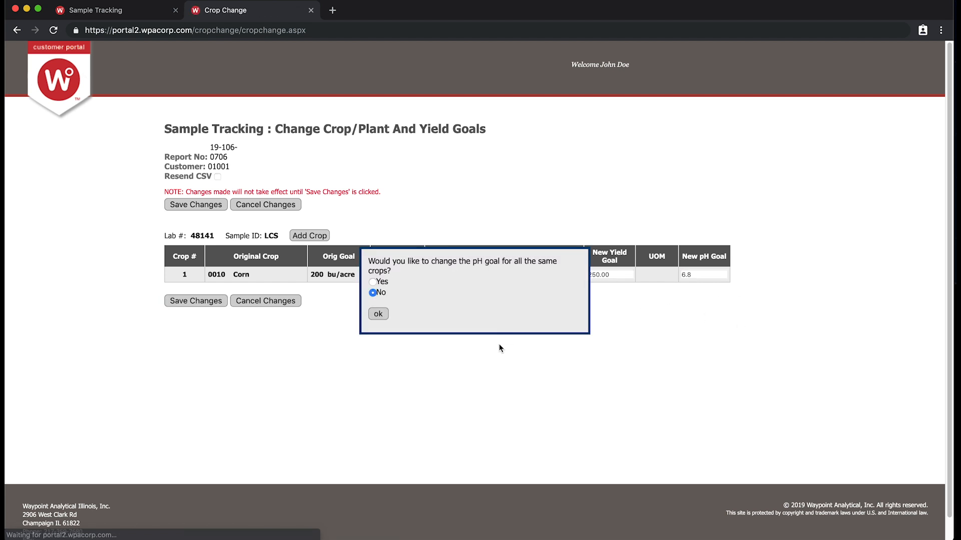
pyautogui.click(373, 283)
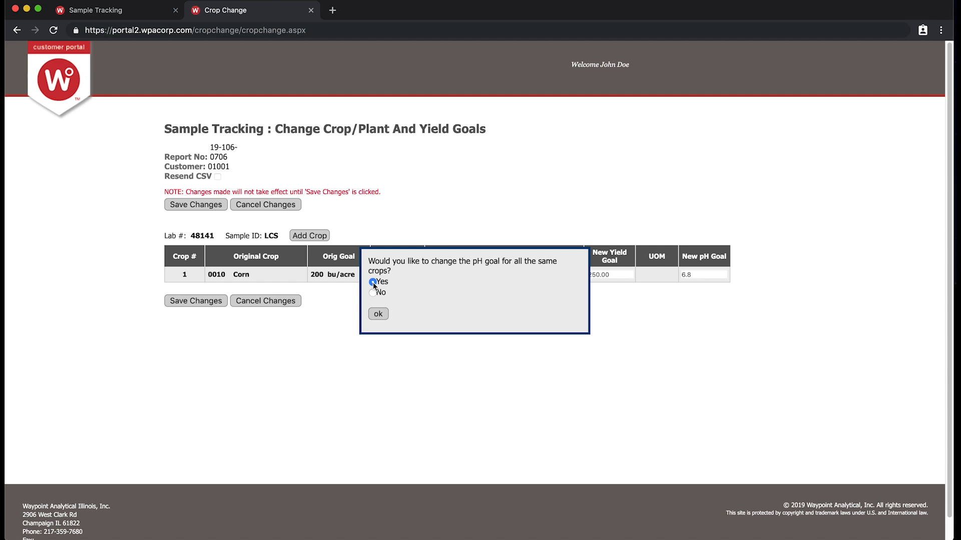
pyautogui.click(378, 314)
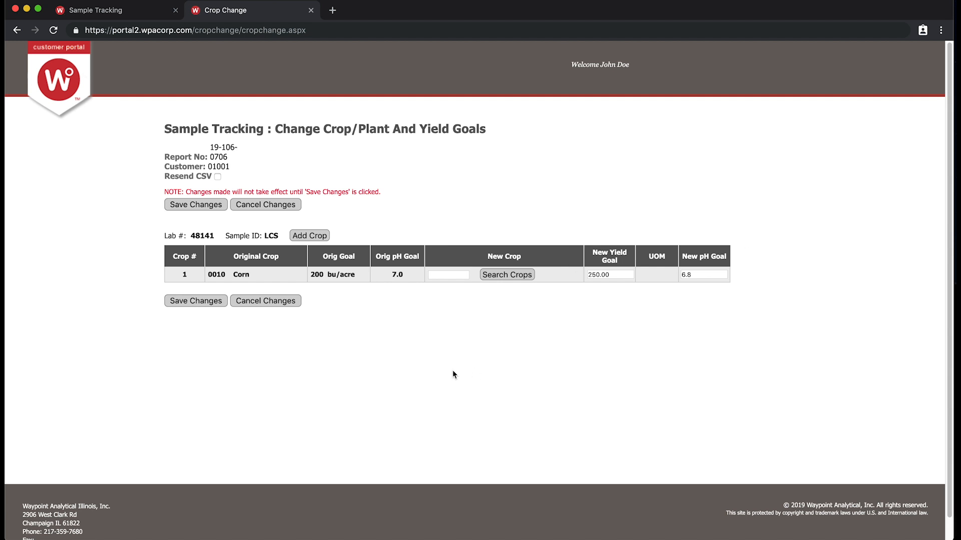
pyautogui.click(191, 301)
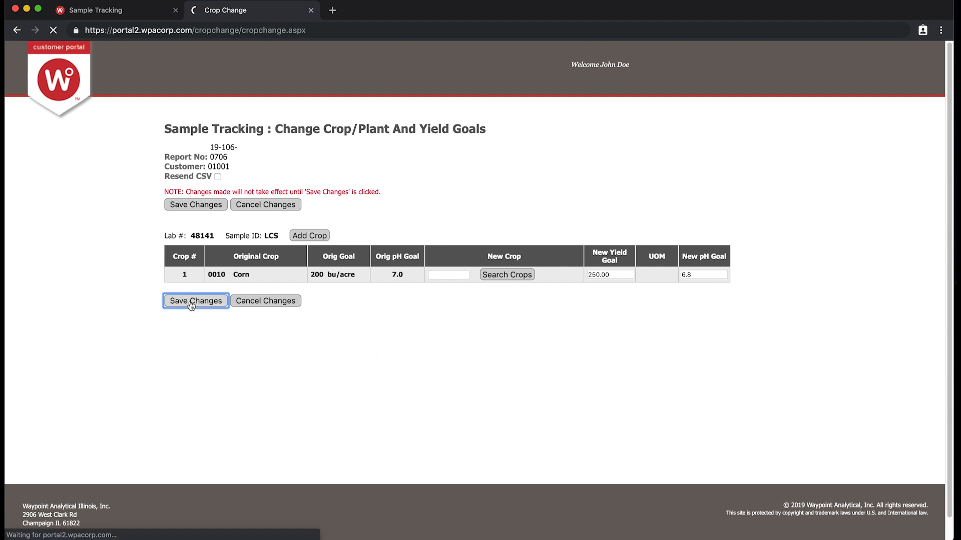